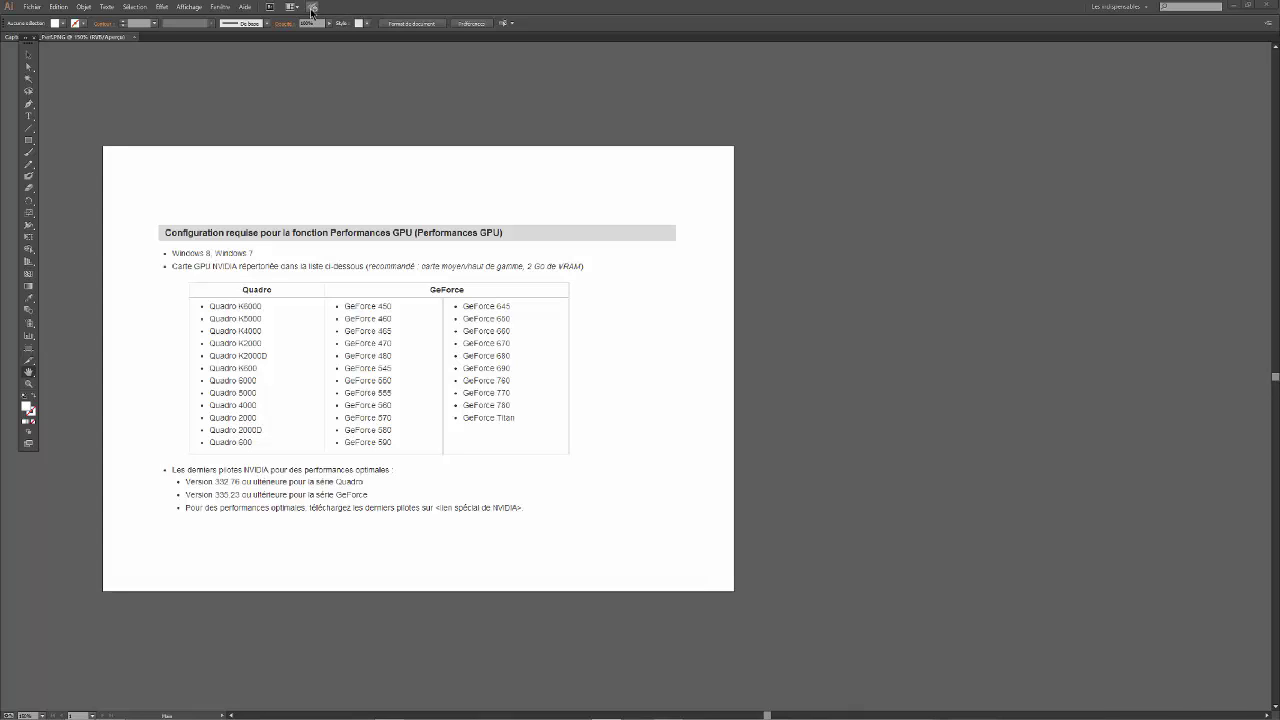
Open Preferences on the Fonction expérimentale page showing GPU performance settings and NVIDIA GPU details
left_click(312, 10)
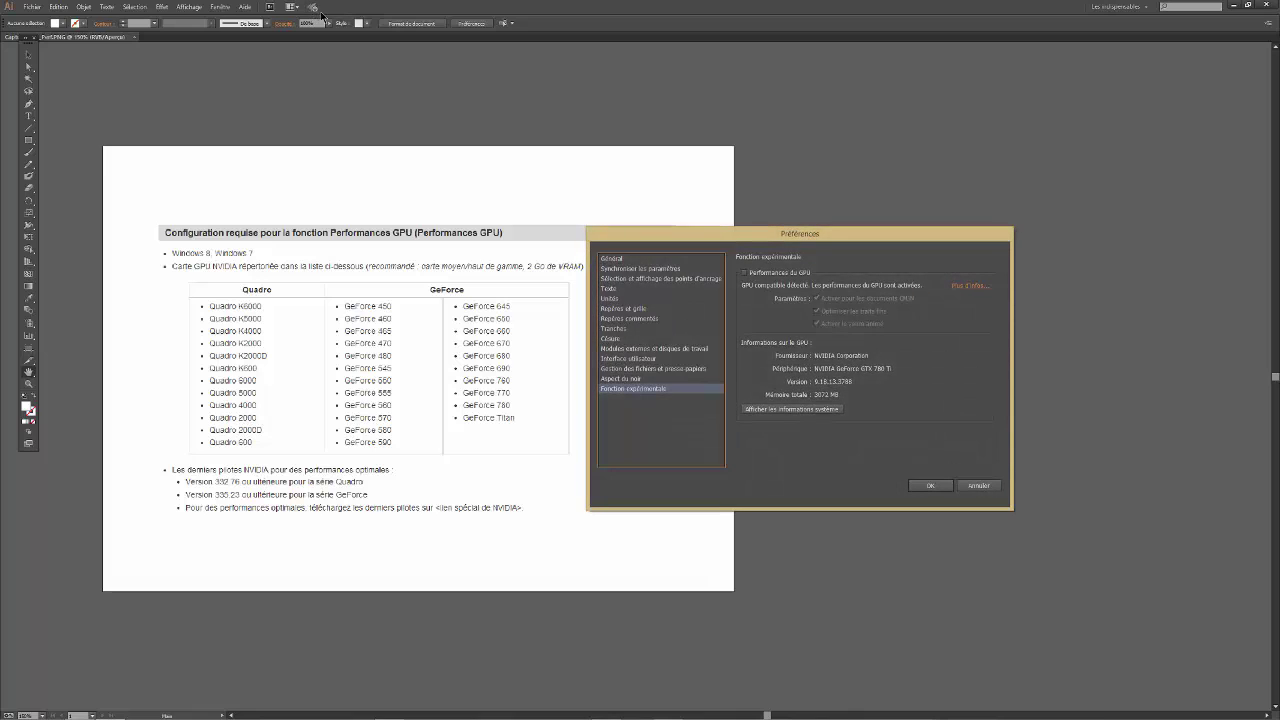
Enable Performances du GPU, unlocking the CMJN, fine-stroke and animated zoom sub-options
left_click(744, 273)
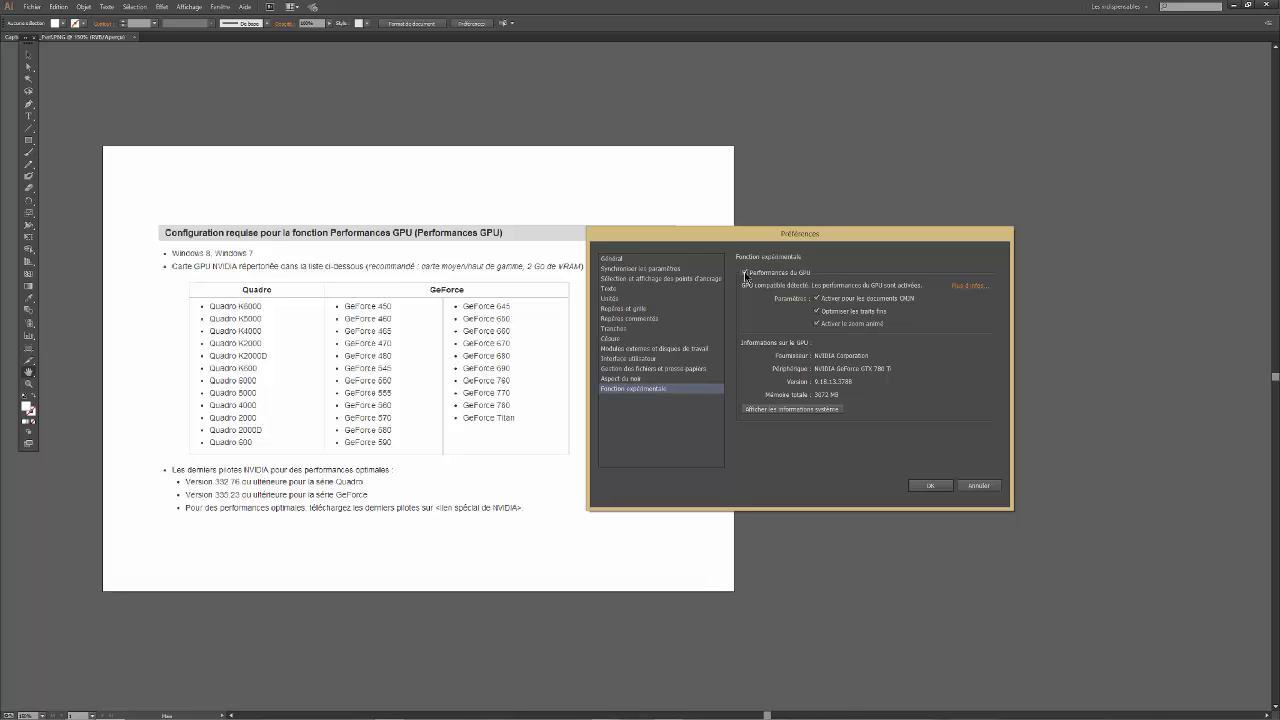